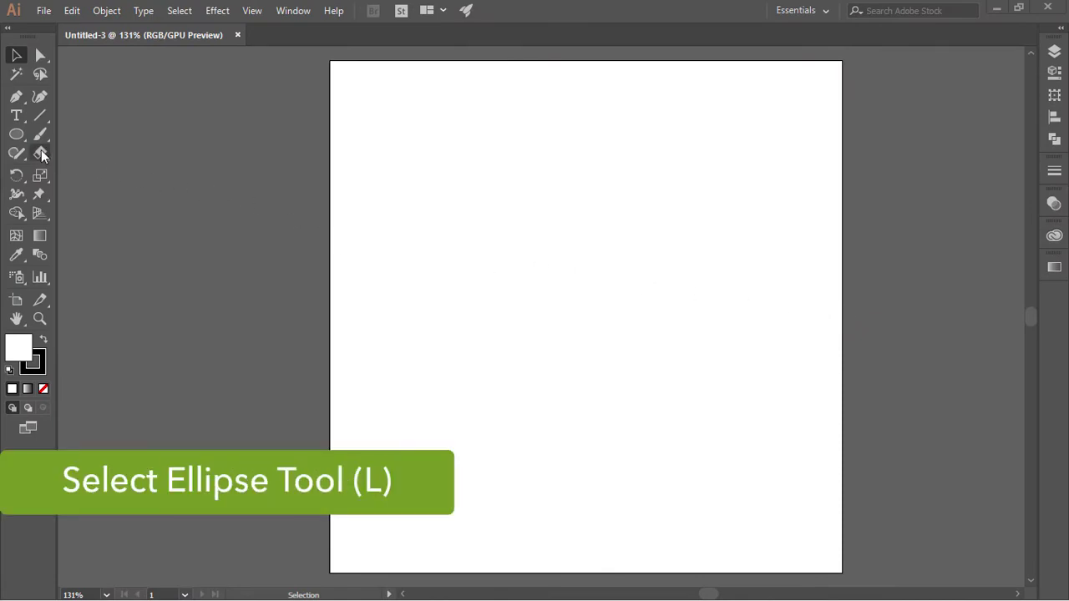
# - Choose the Ellipse Tool from the shape tools flyout in the toolbar
pyautogui.click(17, 138)
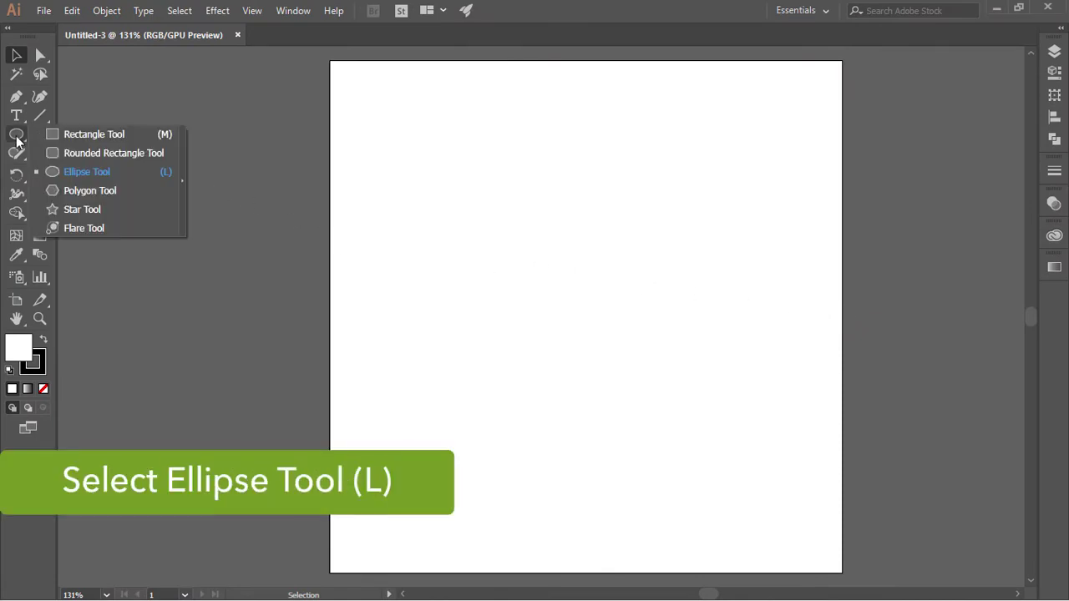
pyautogui.click(63, 171)
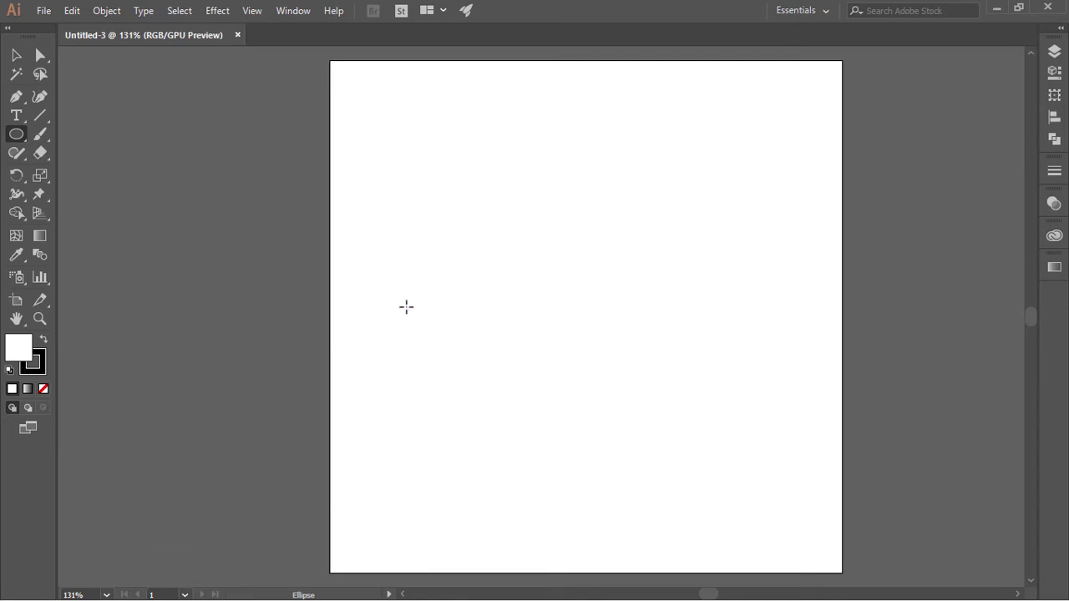
# - Draw four circles of different sizes: left, upper-middle, large right, and small far-right
pyautogui.moveTo(406, 306); pyautogui.dragTo(473, 374)
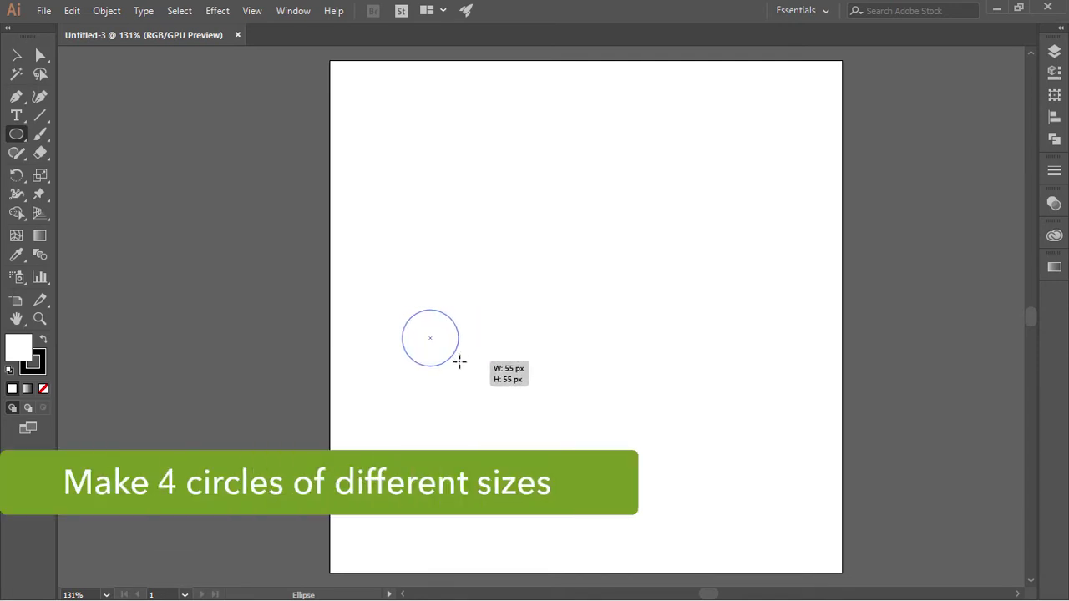
pyautogui.moveTo(472, 374); pyautogui.dragTo(475, 375)
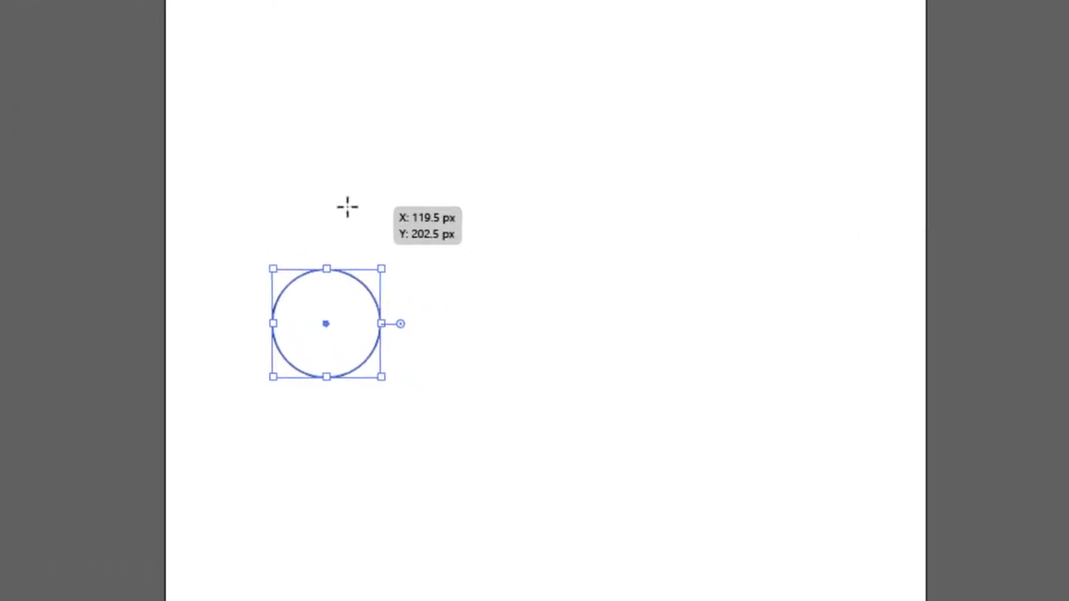
pyautogui.moveTo(337, 176); pyautogui.dragTo(408, 264)
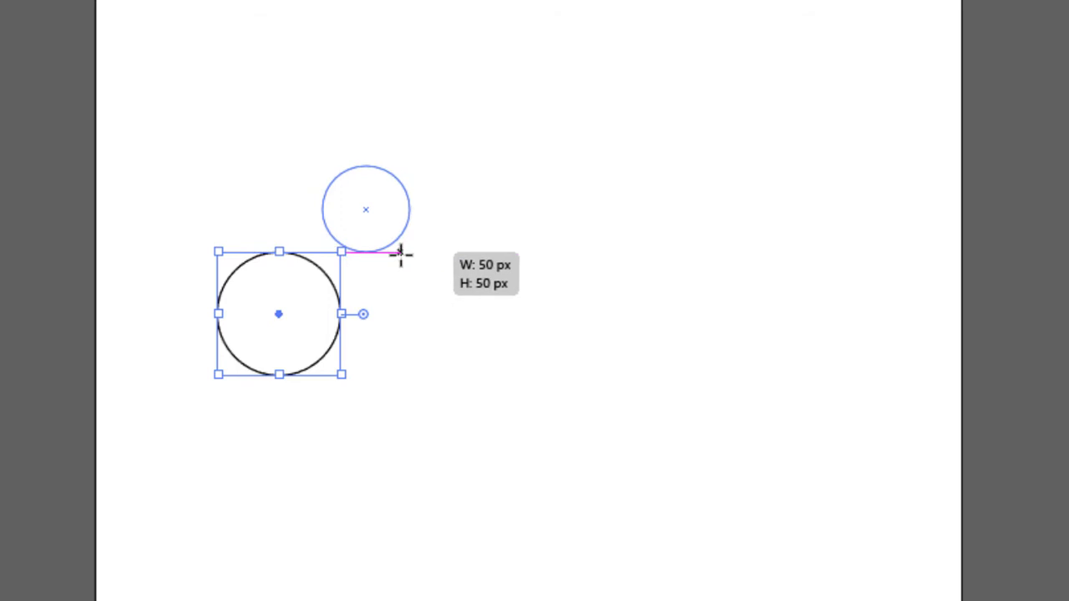
pyautogui.moveTo(408, 264); pyautogui.dragTo(401, 254)
pyautogui.moveTo(467, 124); pyautogui.dragTo(618, 324)
pyautogui.moveTo(708, 293); pyautogui.dragTo(768, 374)
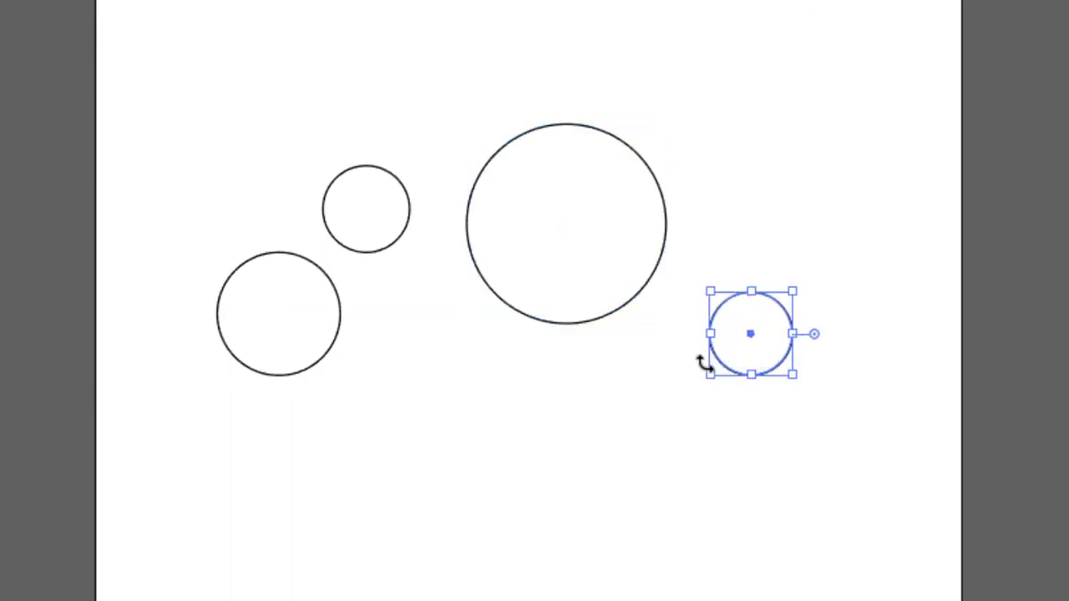
# - Move the upper, large and small circles into an overlapping row, then deselect
pyautogui.moveTo(373, 253); pyautogui.dragTo(357, 289)
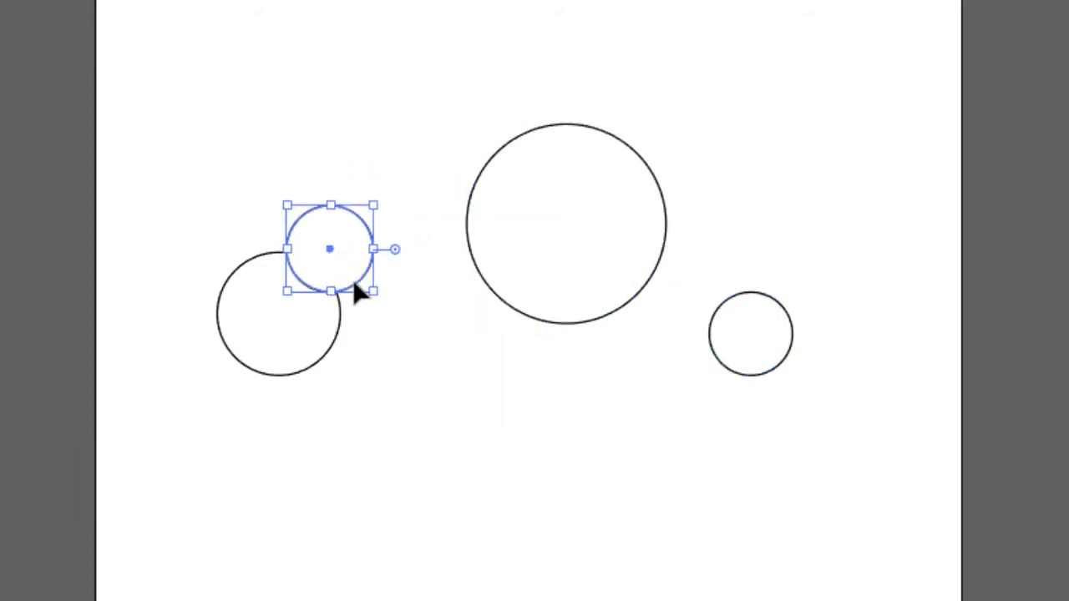
pyautogui.moveTo(595, 322); pyautogui.dragTo(476, 364)
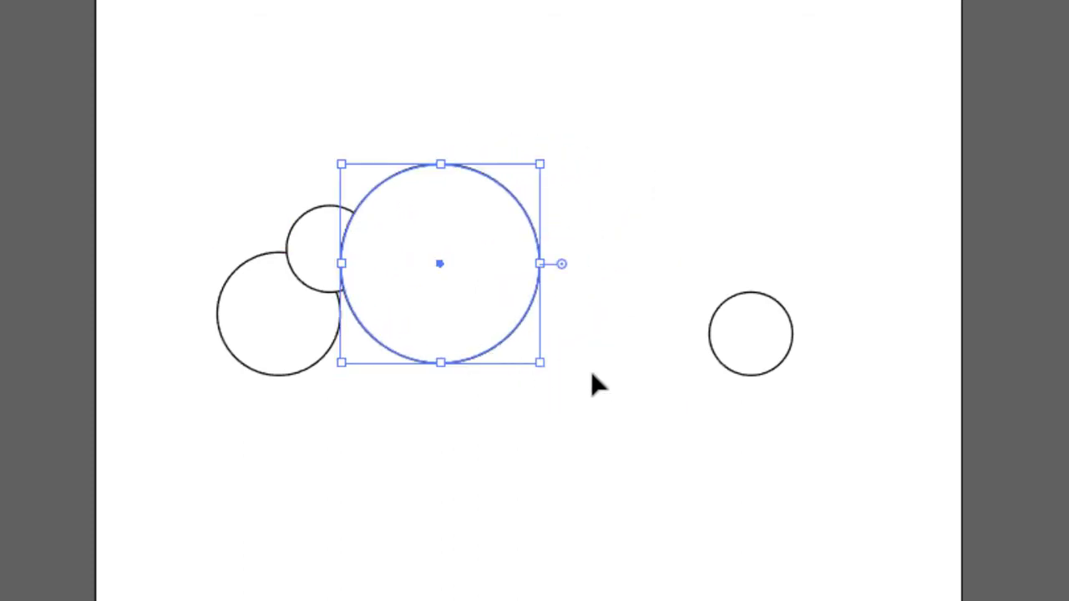
pyautogui.moveTo(758, 375); pyautogui.dragTo(564, 371)
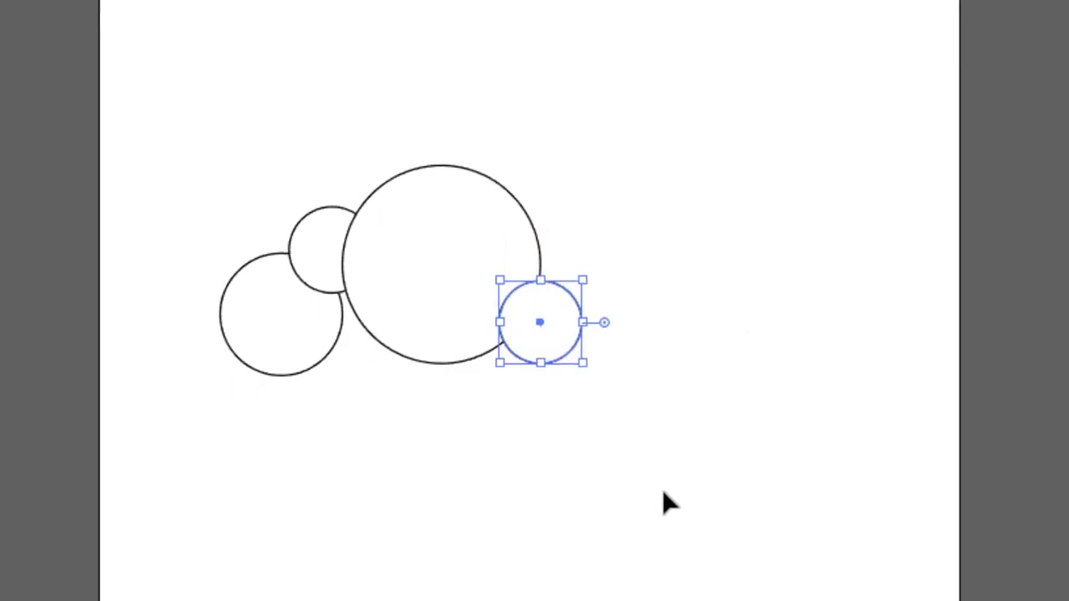
pyautogui.click(663, 495)
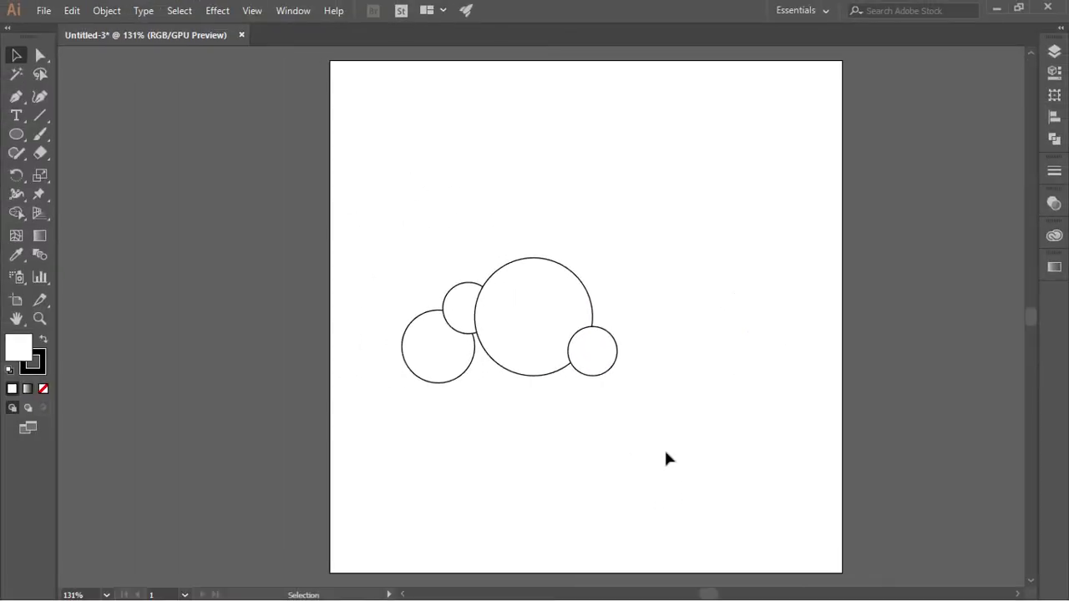
# - Bottom-align the leftmost and rightmost circles relative to the selection, then select all four circles
pyautogui.click(613, 364)
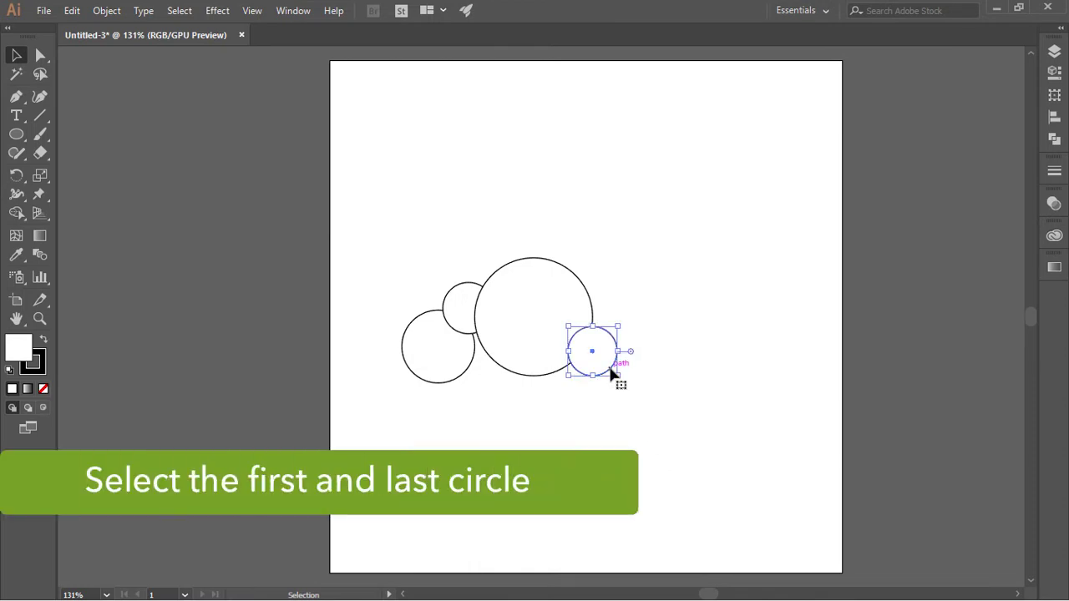
pyautogui.keyDown('shift'); pyautogui.click(456, 373); pyautogui.keyUp('shift')
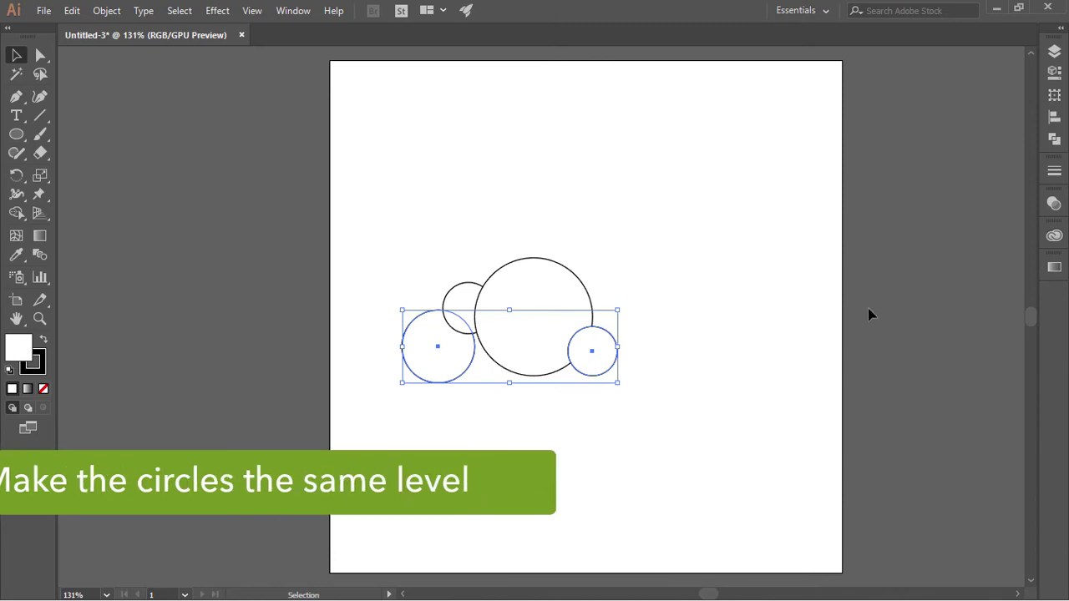
pyautogui.click(1054, 117)
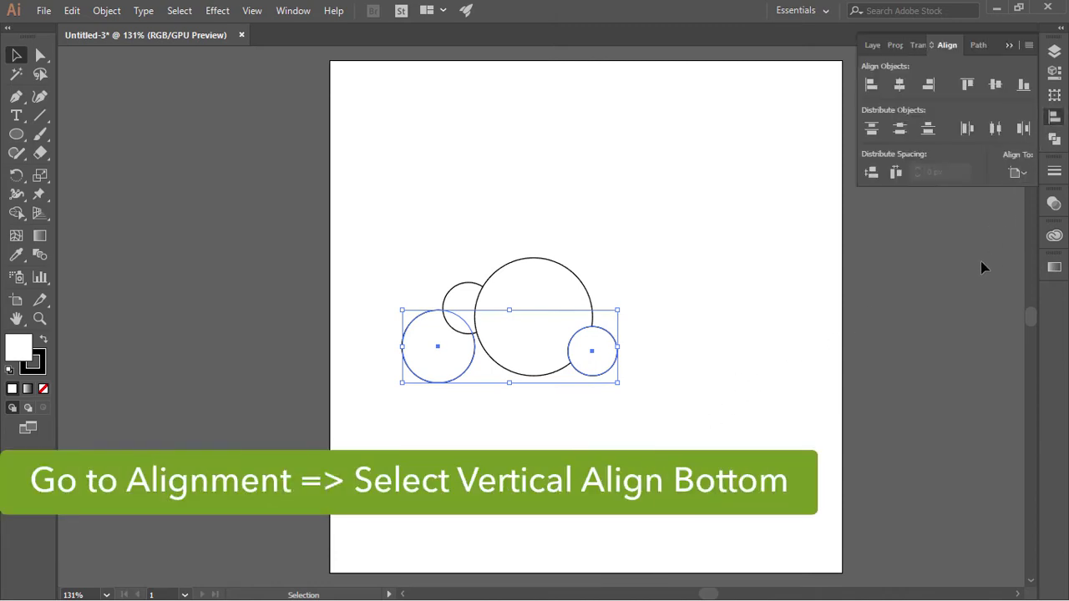
pyautogui.click(1019, 172)
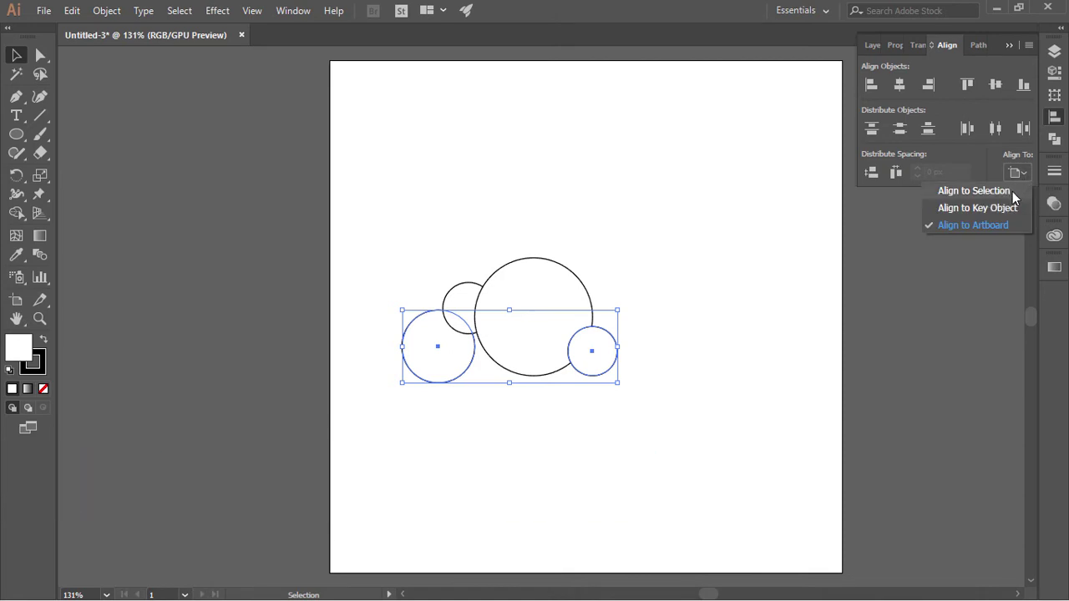
pyautogui.click(1012, 192)
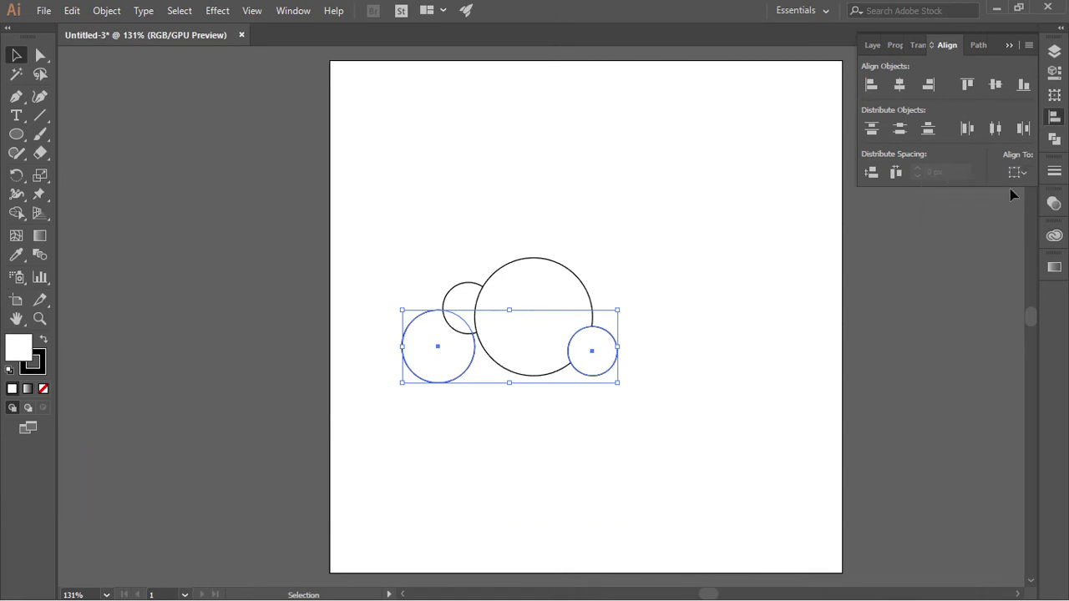
pyautogui.click(1024, 87)
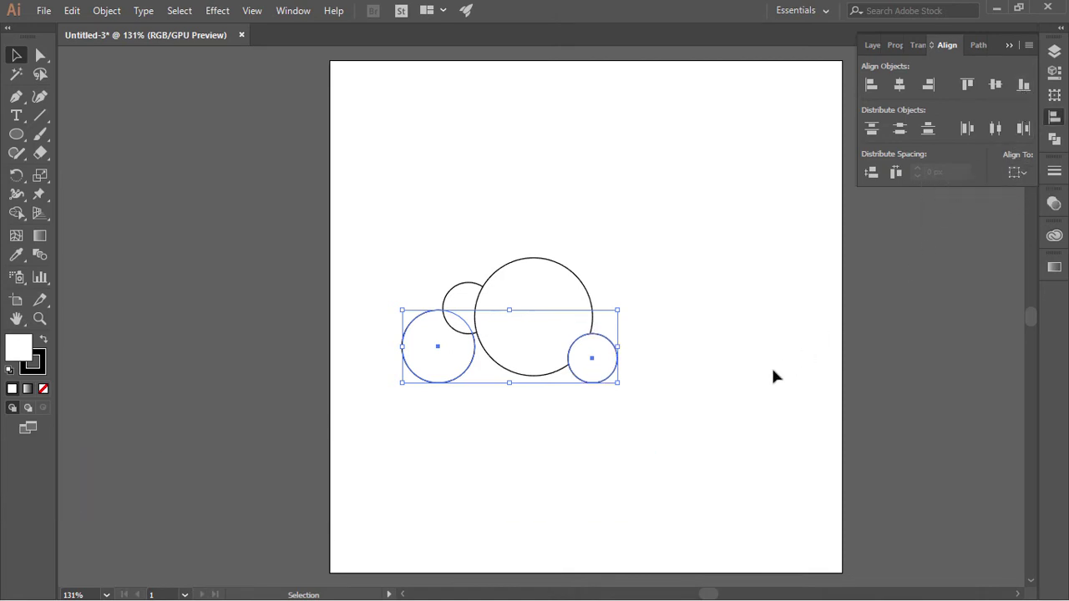
pyautogui.moveTo(373, 212); pyautogui.dragTo(670, 436)
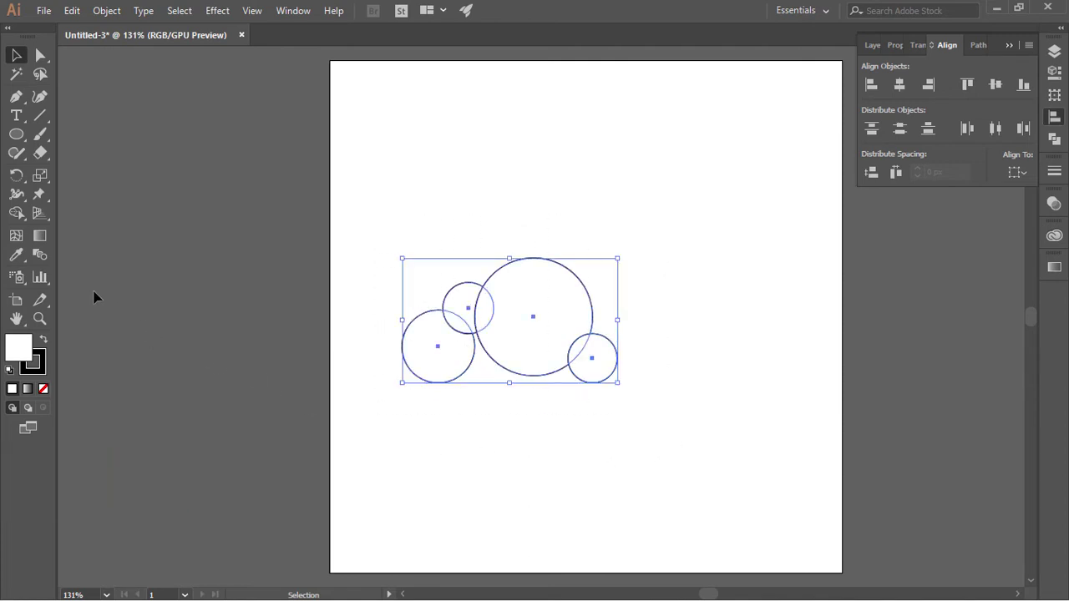
# - Unite the four circles into one cloud shape with the Shape Builder Tool, then zoom in
pyautogui.click(17, 213)
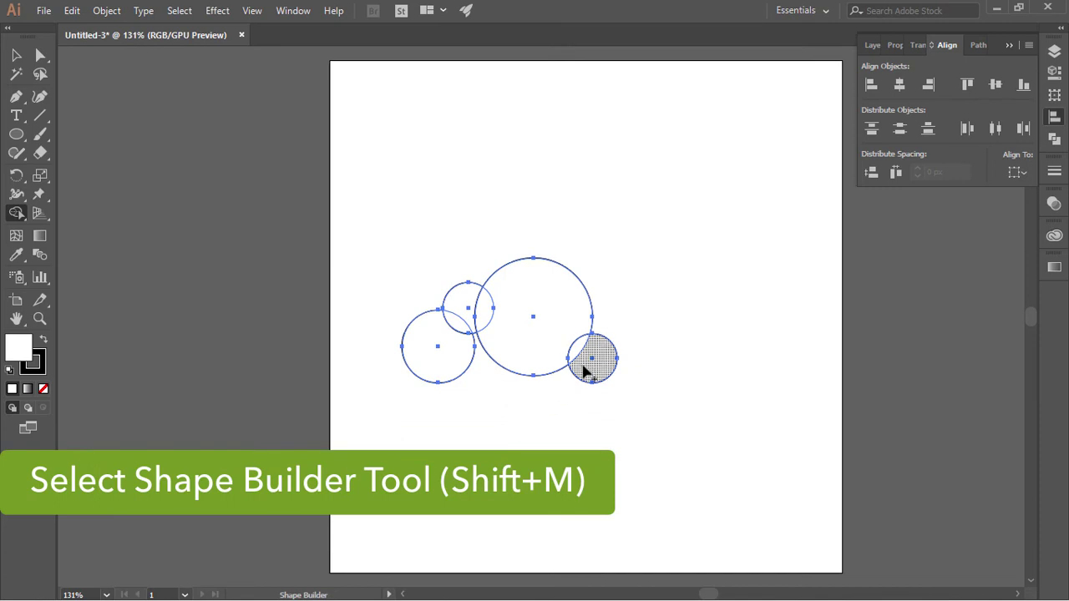
pyautogui.moveTo(587, 366)
pyautogui.mouseDown()
pyautogui.moveTo(455, 307)
pyautogui.moveTo(447, 357)
pyautogui.mouseUp()
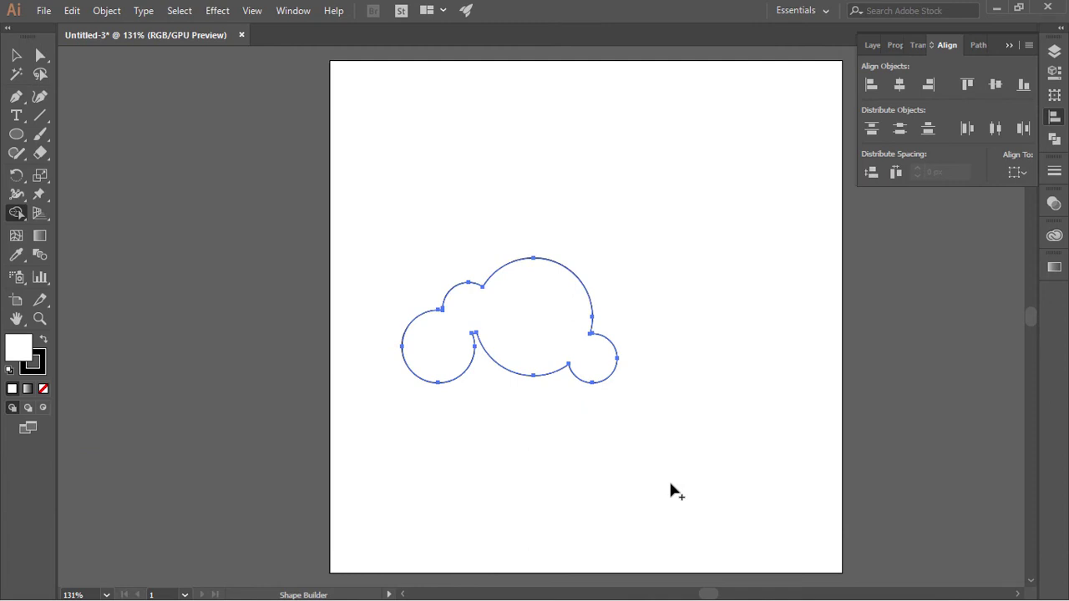
pyautogui.press('z')
pyautogui.moveTo(520, 336); pyautogui.dragTo(739, 387)
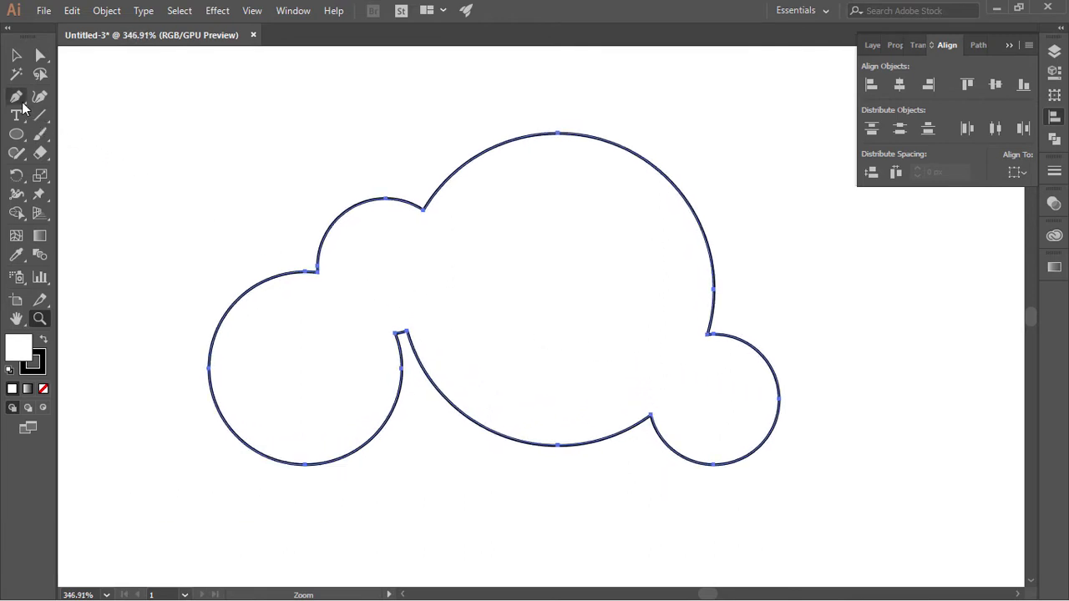
# - Delete the bottom notch anchor points so the cloud has a flat bottom edge
pyautogui.click(17, 98)
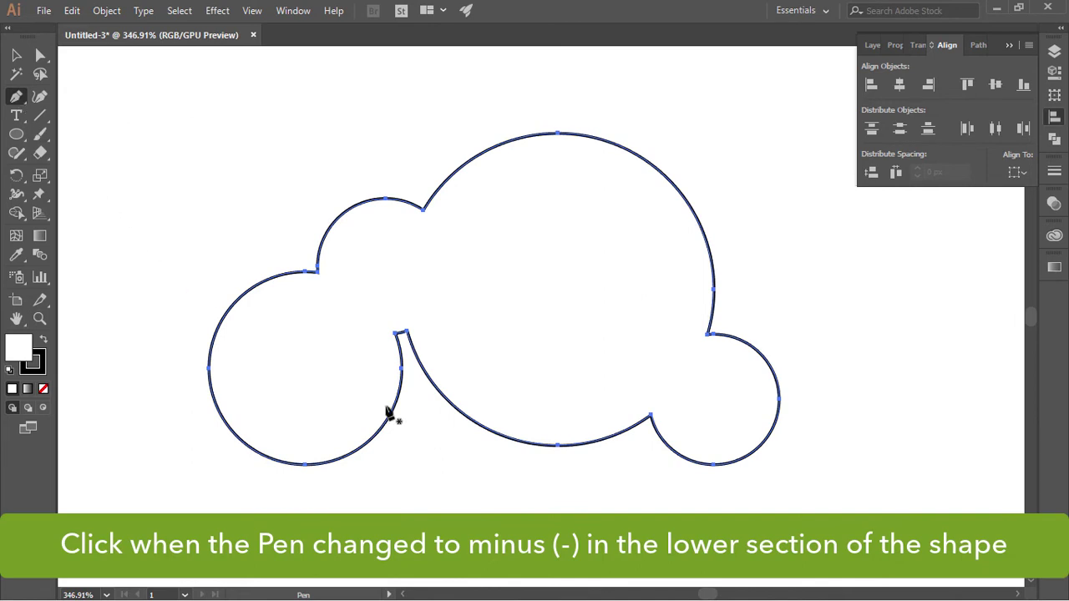
pyautogui.click(652, 419)
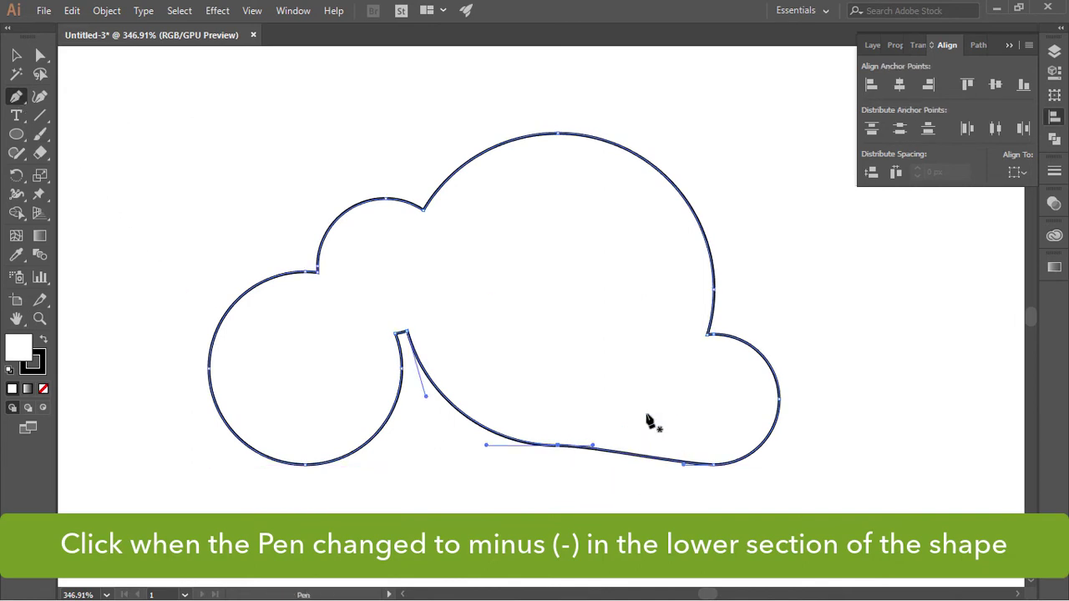
pyautogui.click(410, 336)
pyautogui.click(396, 336)
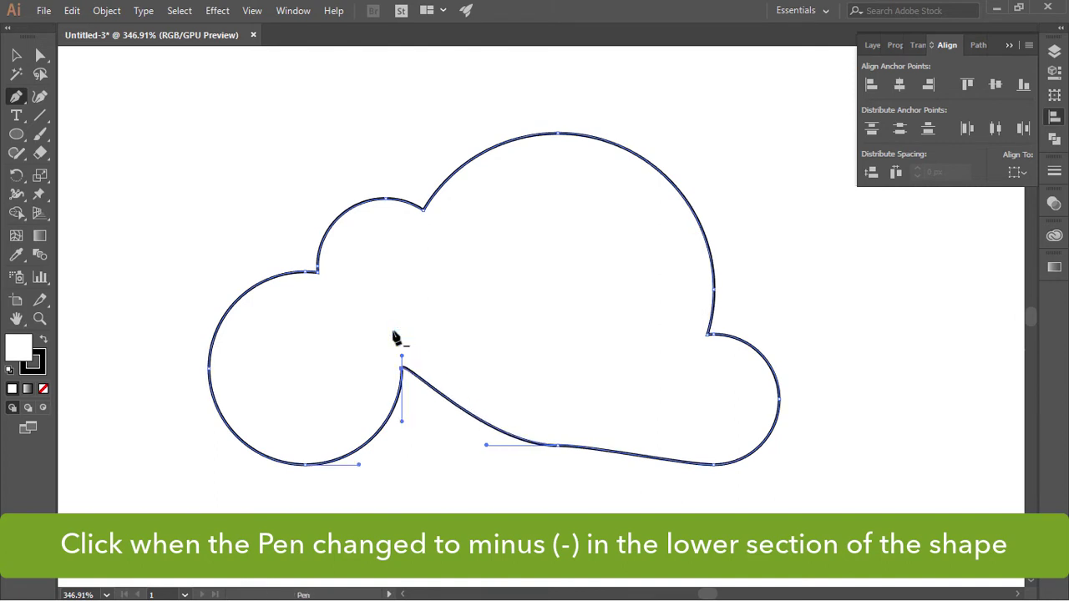
pyautogui.click(404, 372)
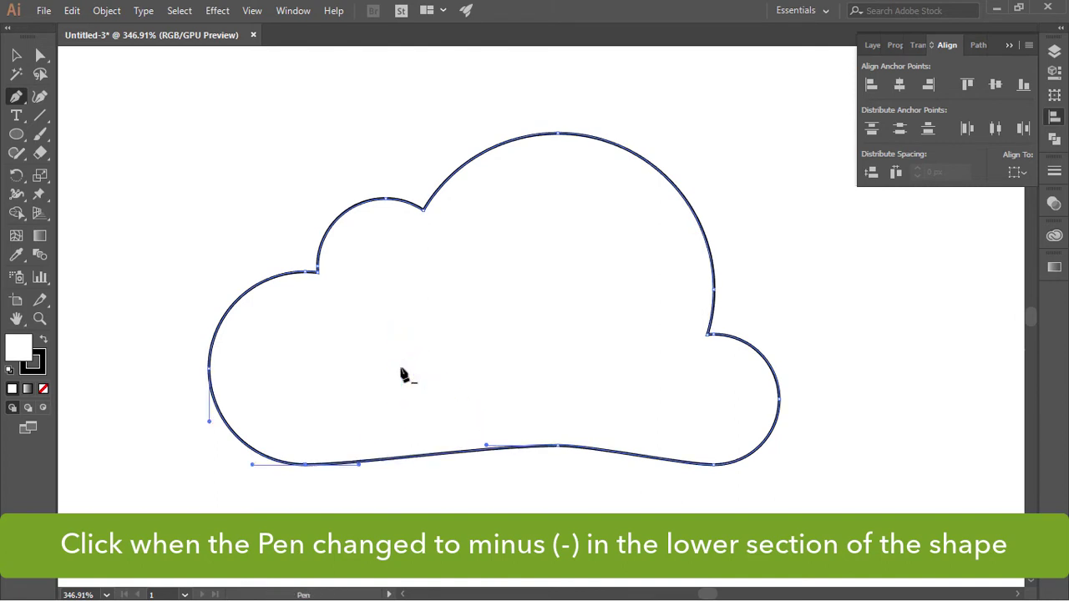
pyautogui.click(557, 445)
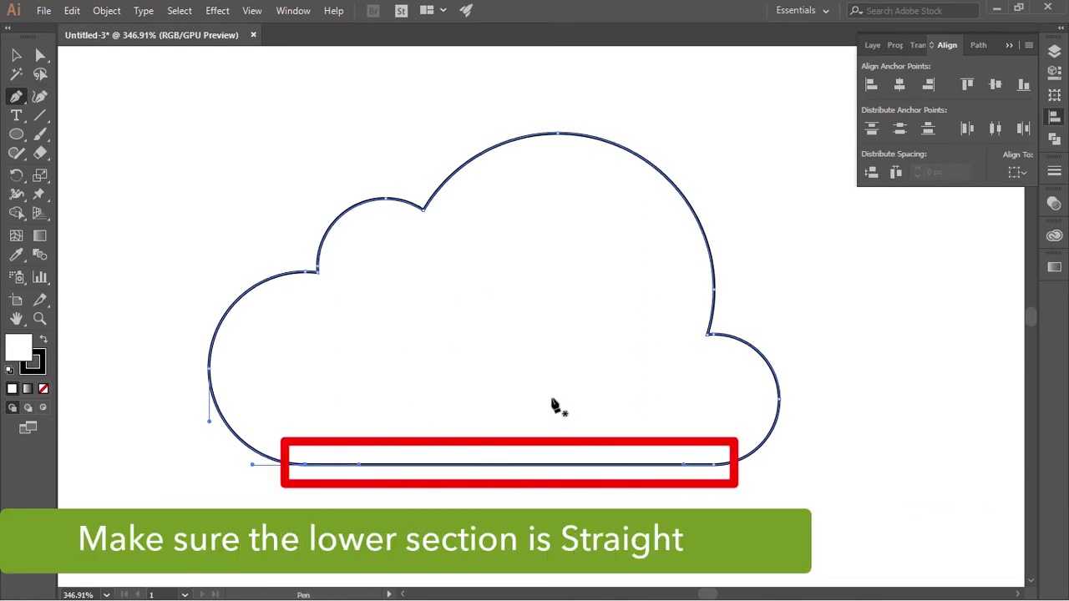
# - Deselect the cloud and fit the whole artboard in the window
pyautogui.press('v')
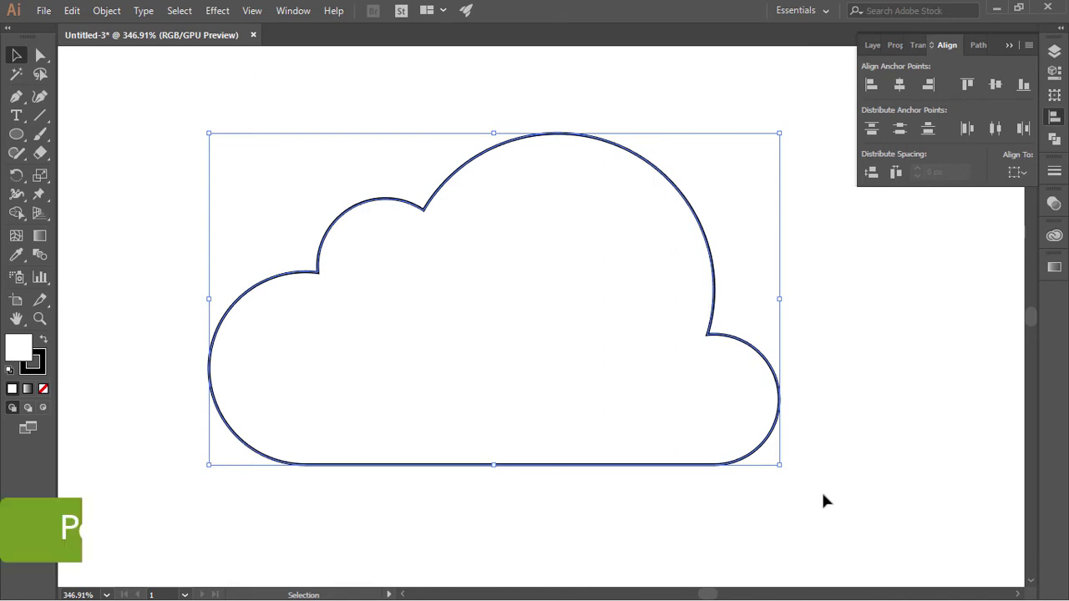
pyautogui.click(823, 499)
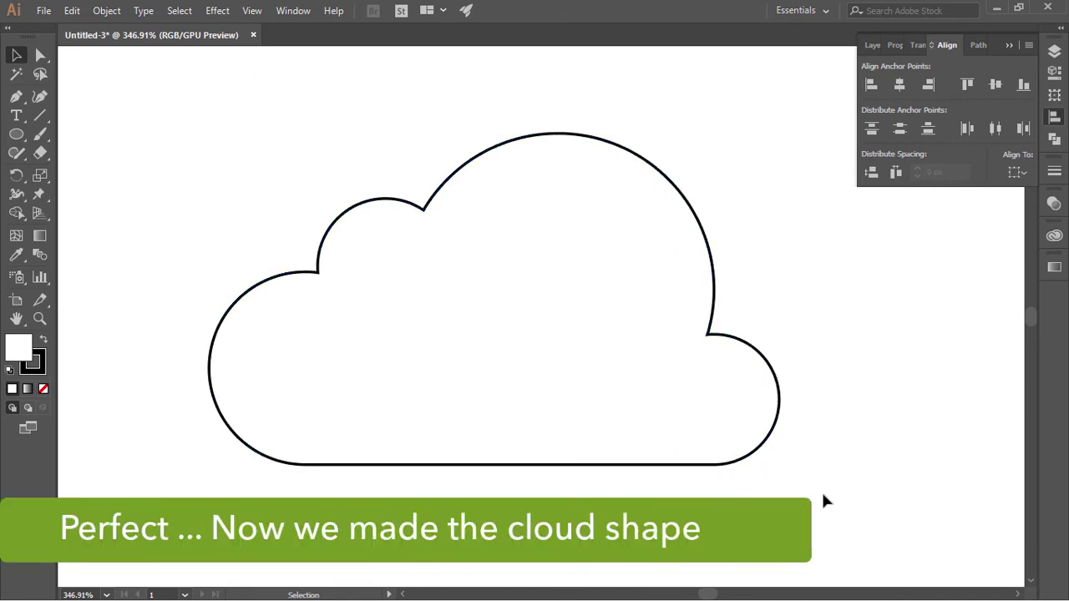
pyautogui.press('z')
pyautogui.hotkey('ctrl', '0')
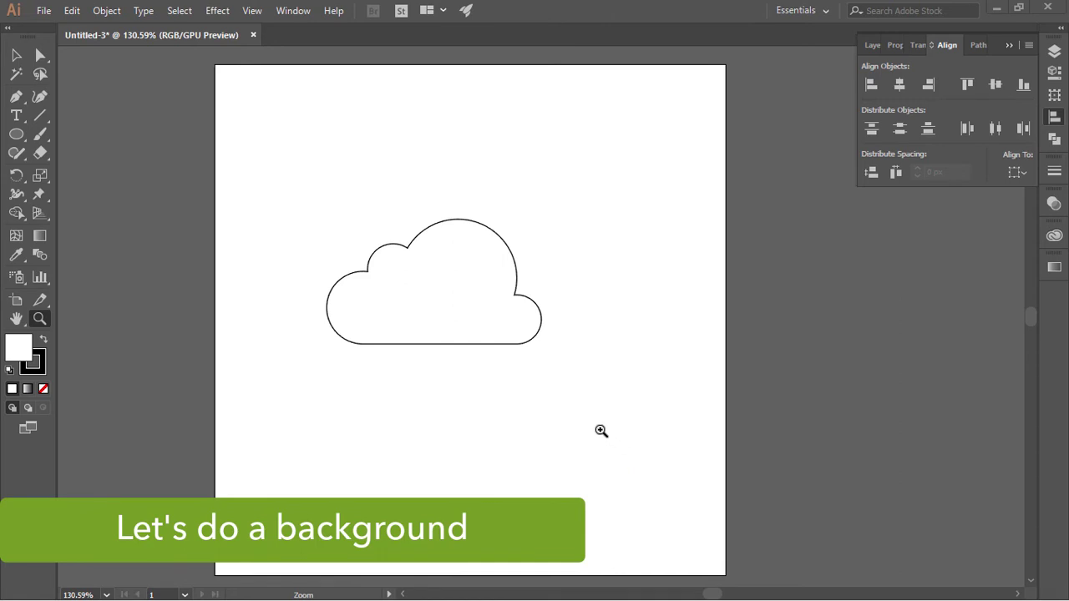
# - Move the cloud right of the artboard and draw a 500×500 px square from the artboard centre
pyautogui.press('v')
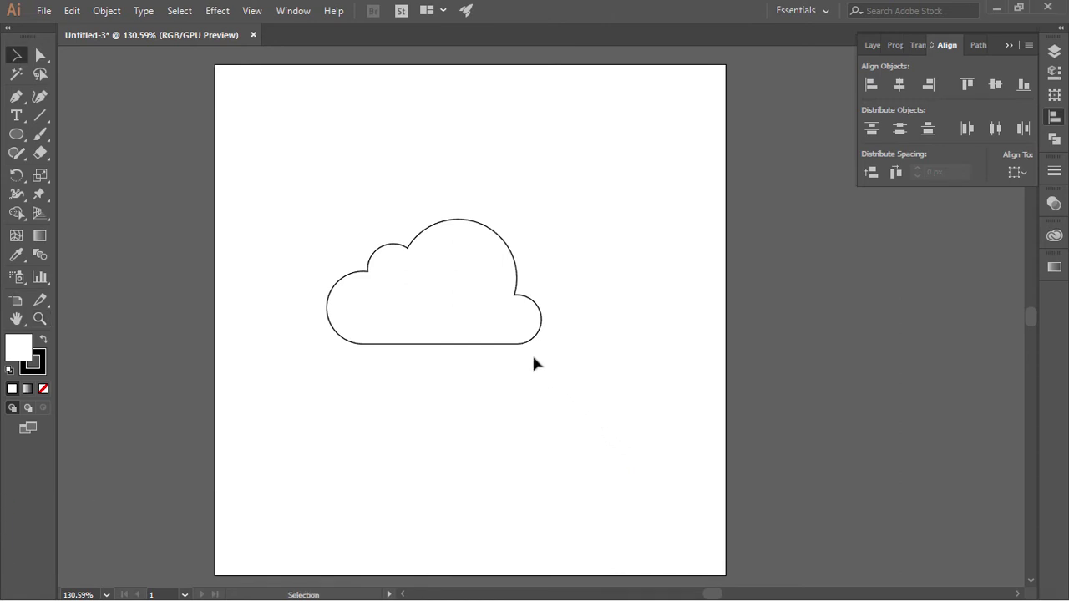
pyautogui.moveTo(524, 343); pyautogui.dragTo(955, 408)
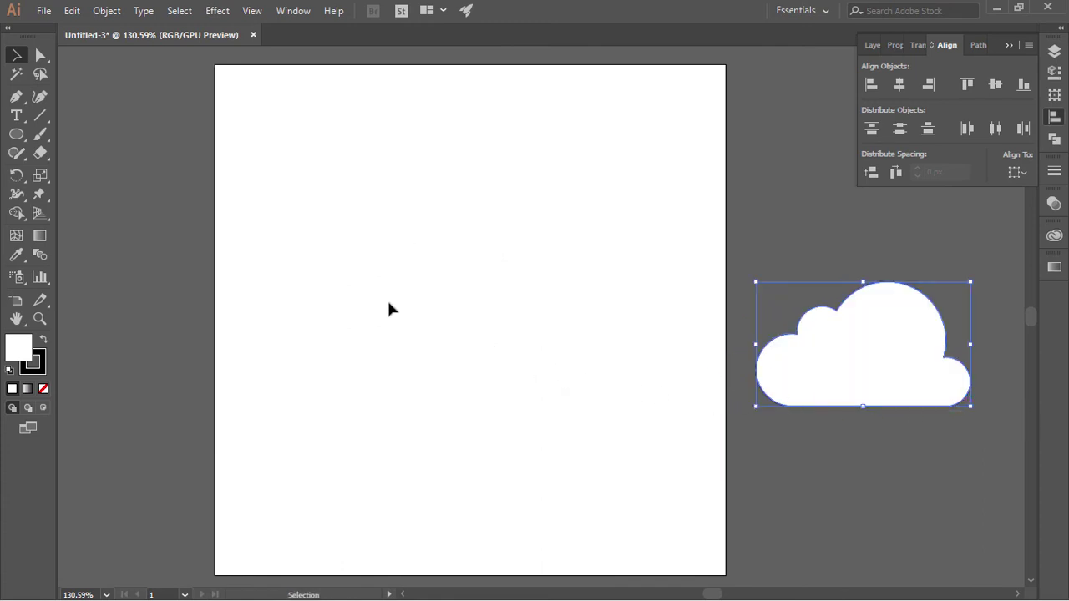
pyautogui.click(16, 134)
pyautogui.click(84, 131)
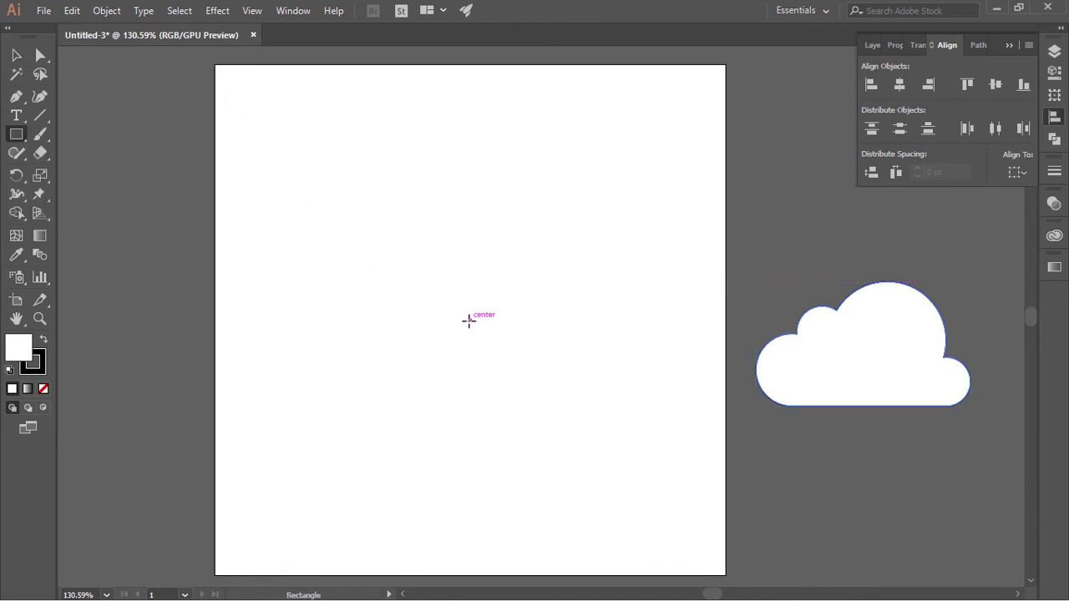
pyautogui.moveTo(468, 320); pyautogui.dragTo(723, 561)
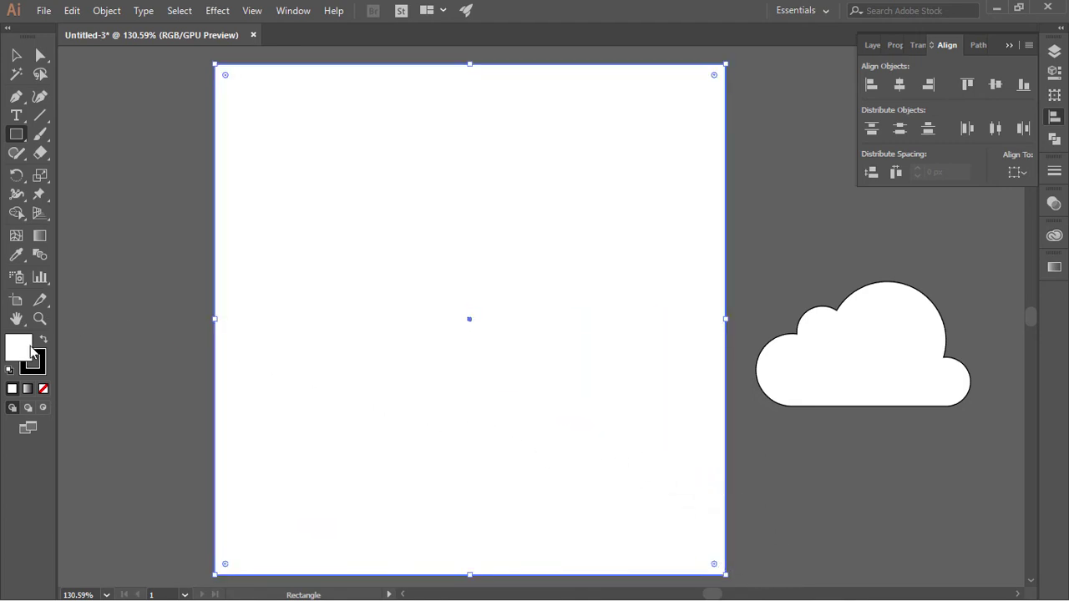
# - Set the square's fill colour to hex 069eb7 in the Color Picker
pyautogui.doubleClick(31, 352)
pyautogui.write('06')
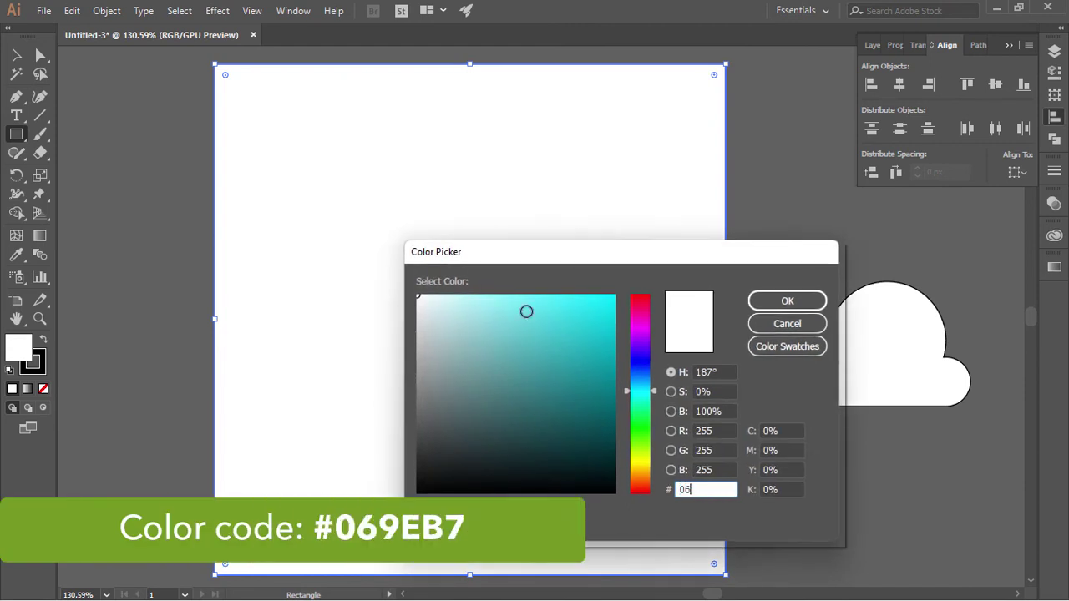
pyautogui.write('9eb7')
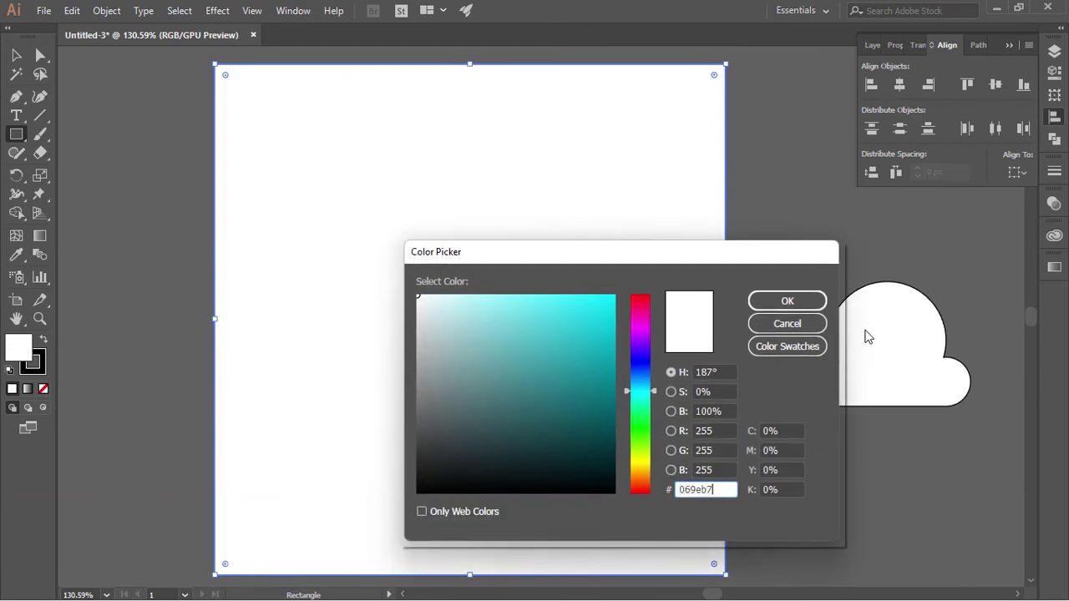
pyautogui.click(787, 301)
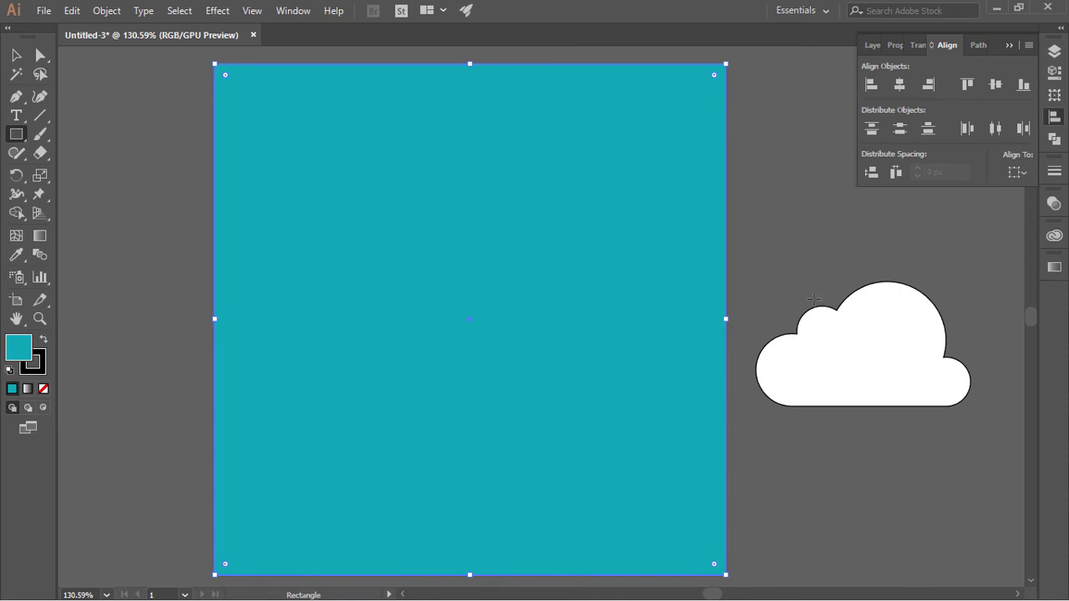
# - Drag the cloud onto the teal square and bring it to the front
pyautogui.press('v')
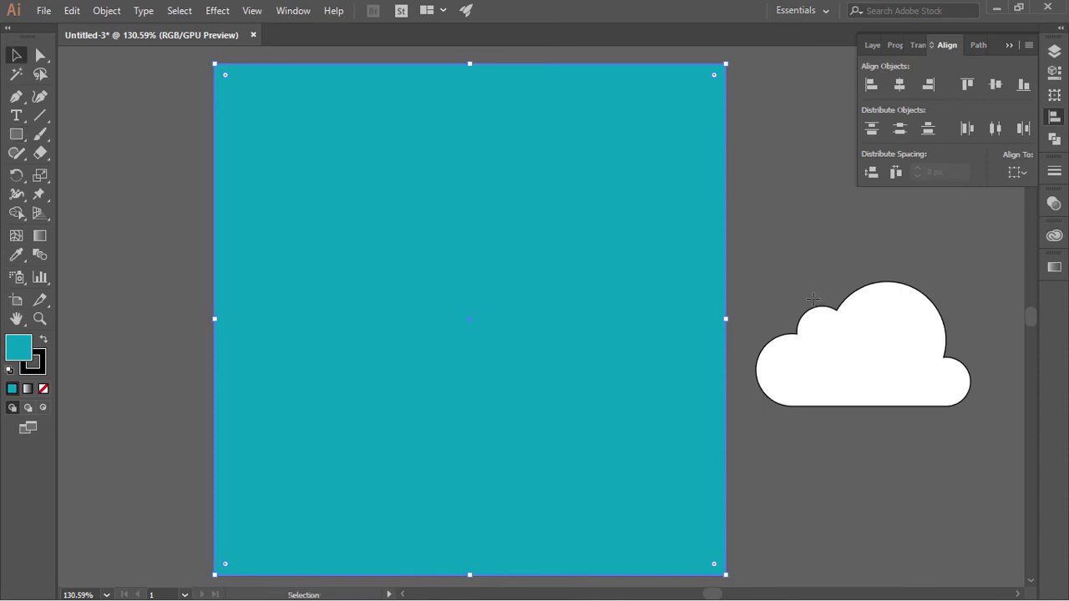
pyautogui.moveTo(899, 320); pyautogui.dragTo(520, 291)
pyautogui.rightClick(521, 291)
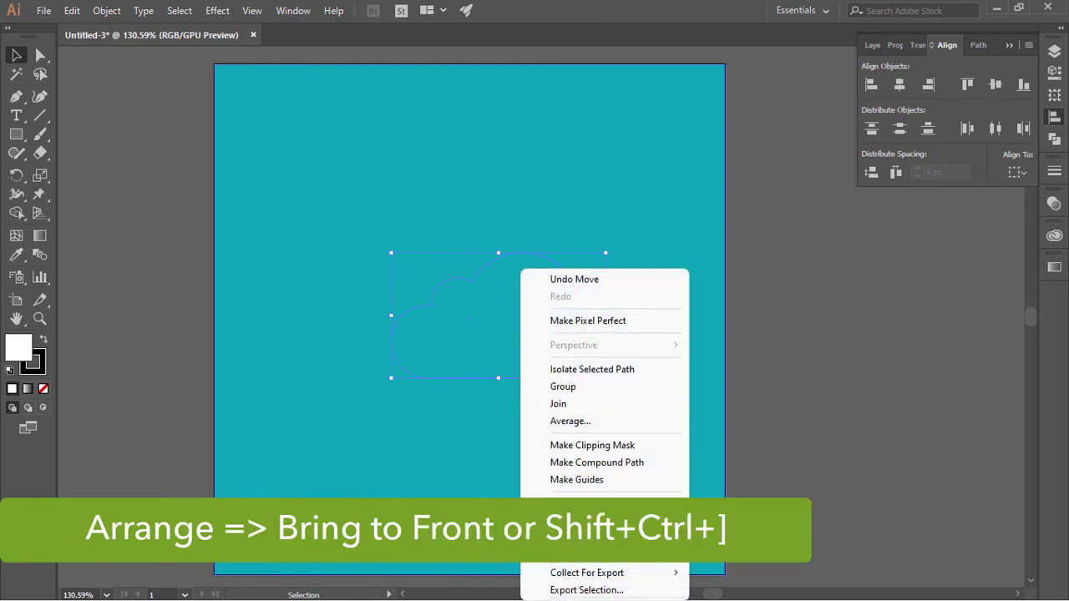
pyautogui.click(757, 451)
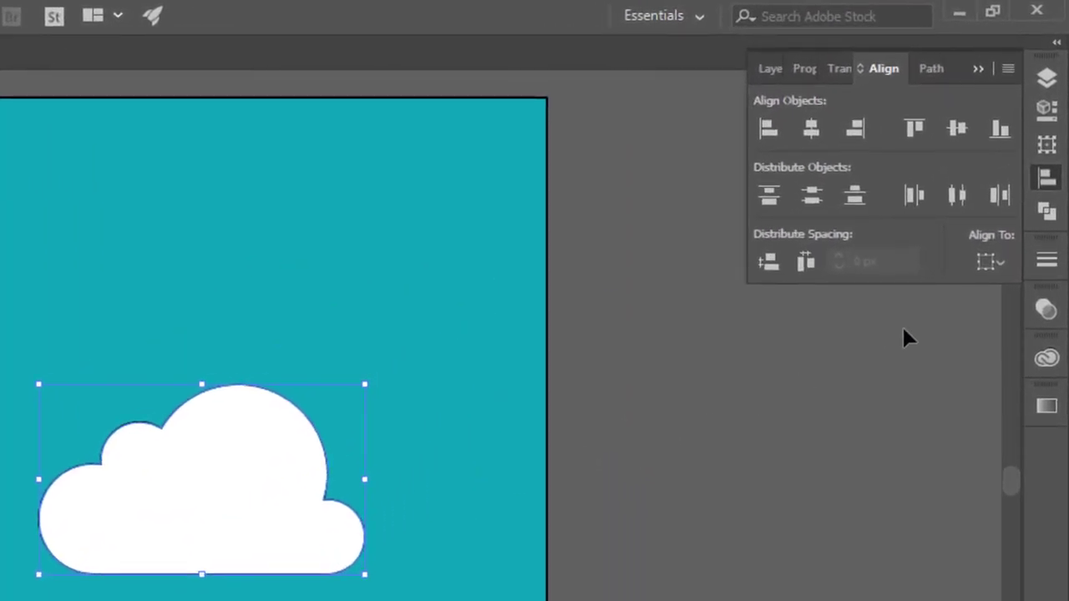
# - Align the cloud to the artboard with horizontal and vertical centre alignment, then close Align
pyautogui.click(996, 266)
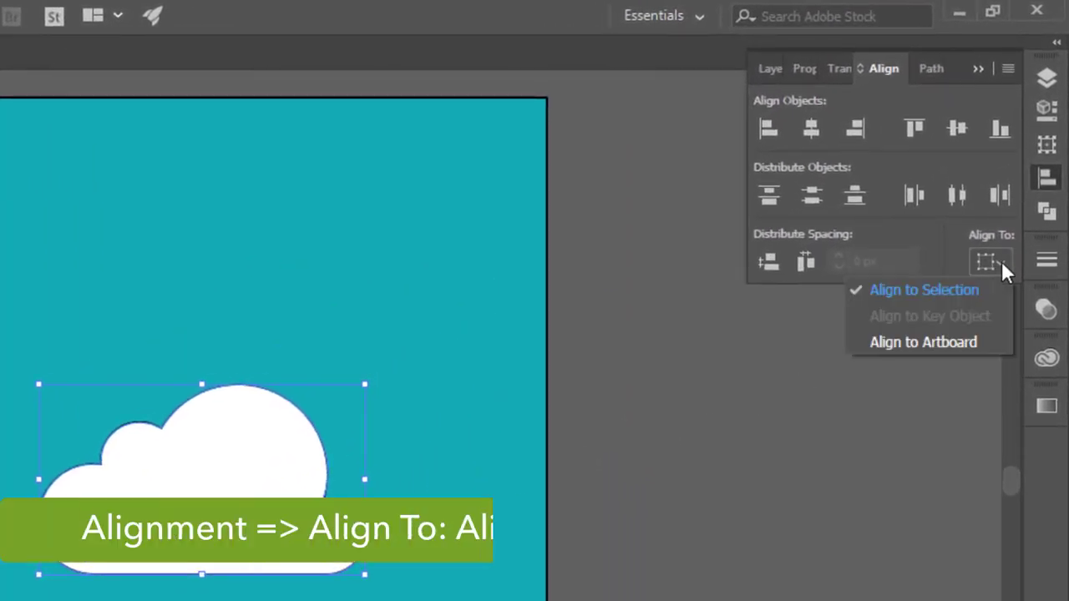
pyautogui.click(958, 344)
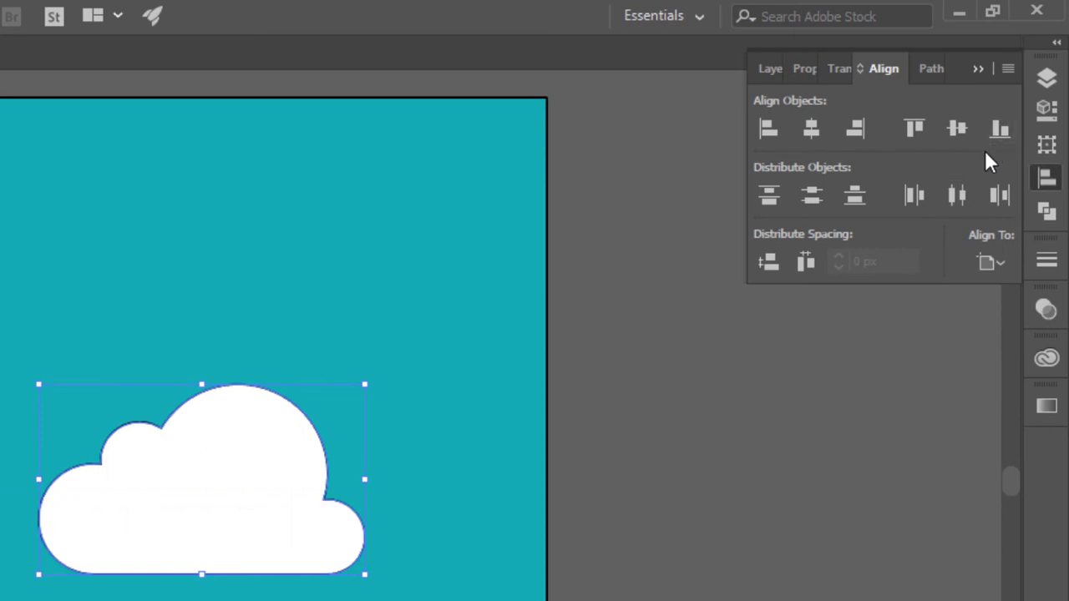
pyautogui.click(820, 133)
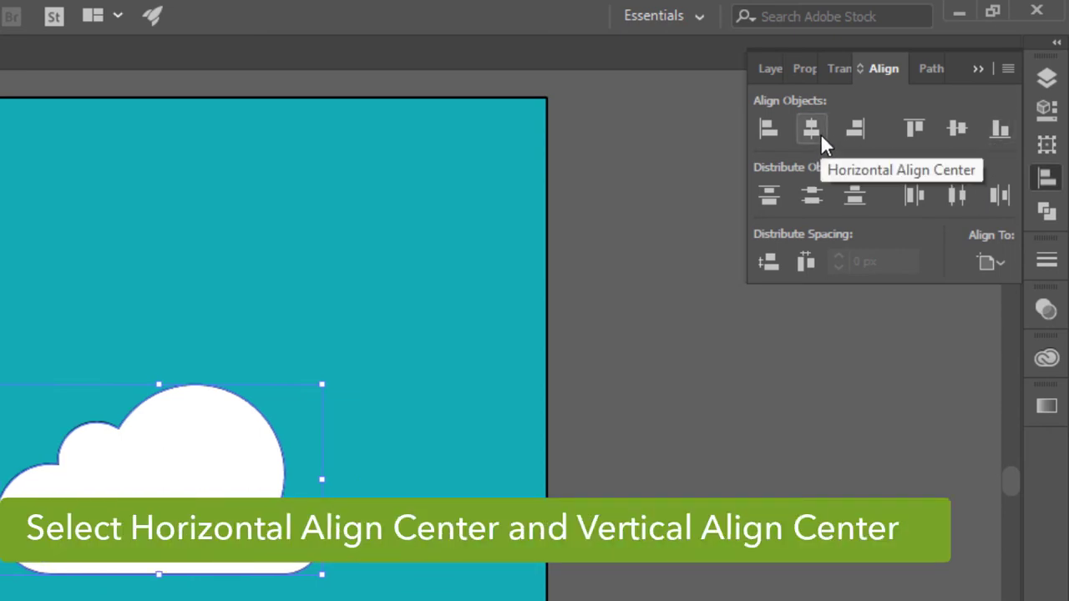
pyautogui.click(996, 85)
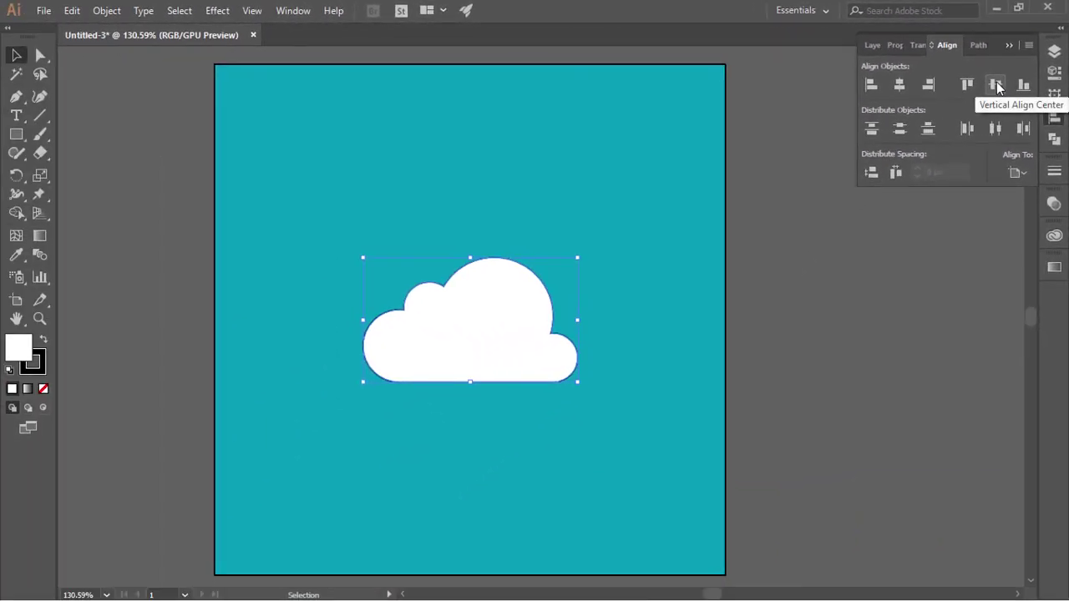
pyautogui.click(1054, 117)
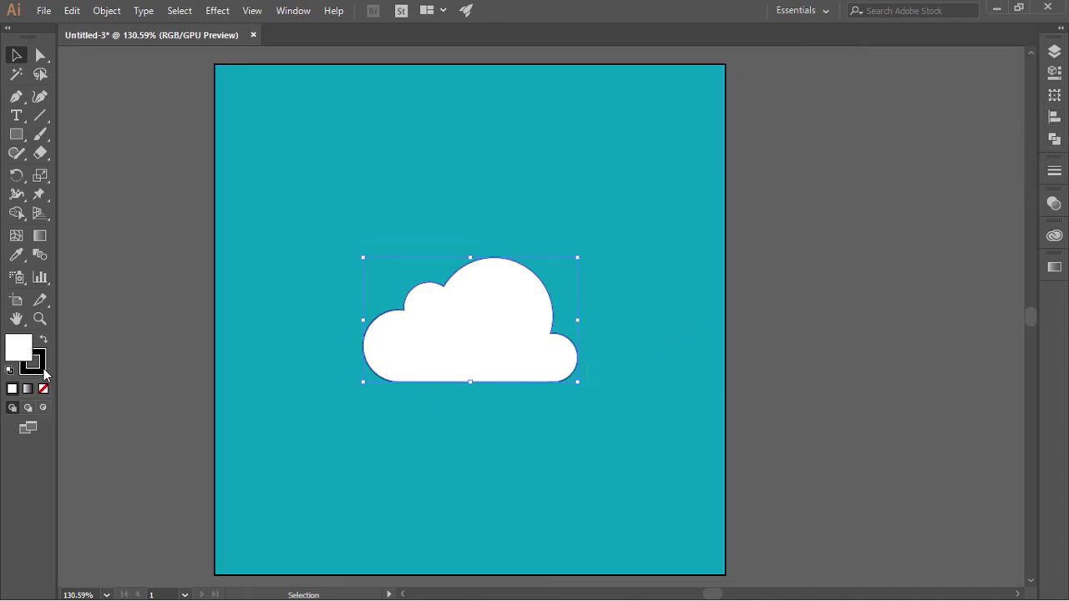
# - Set the cloud's stroke to None and enlarge it to span most of the artboard
pyautogui.click(42, 369)
pyautogui.click(44, 390)
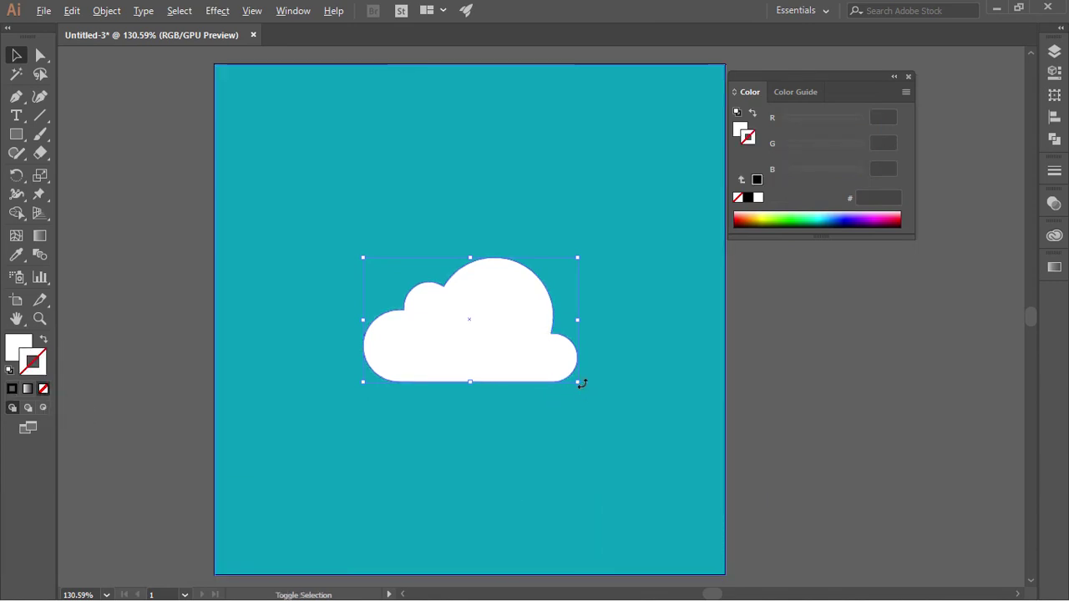
pyautogui.moveTo(578, 384); pyautogui.dragTo(669, 457)
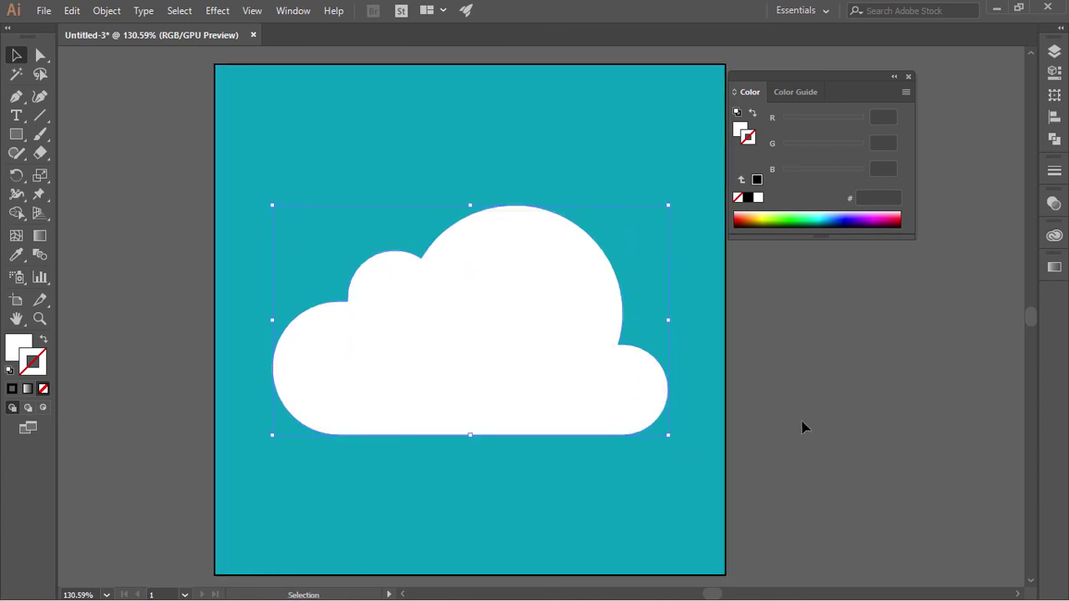
pyautogui.click(823, 385)
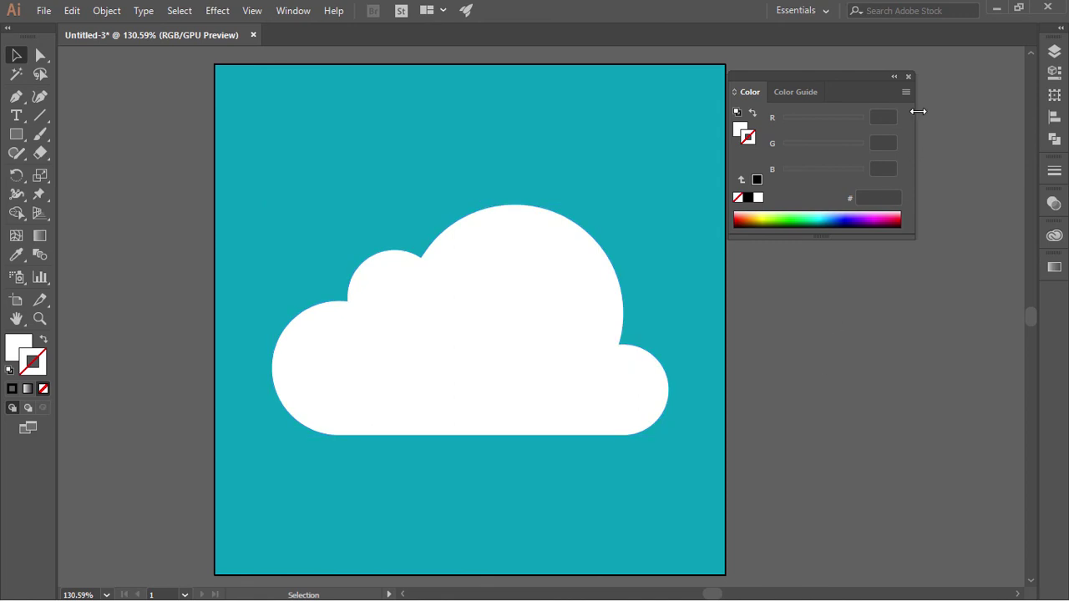
pyautogui.click(909, 77)
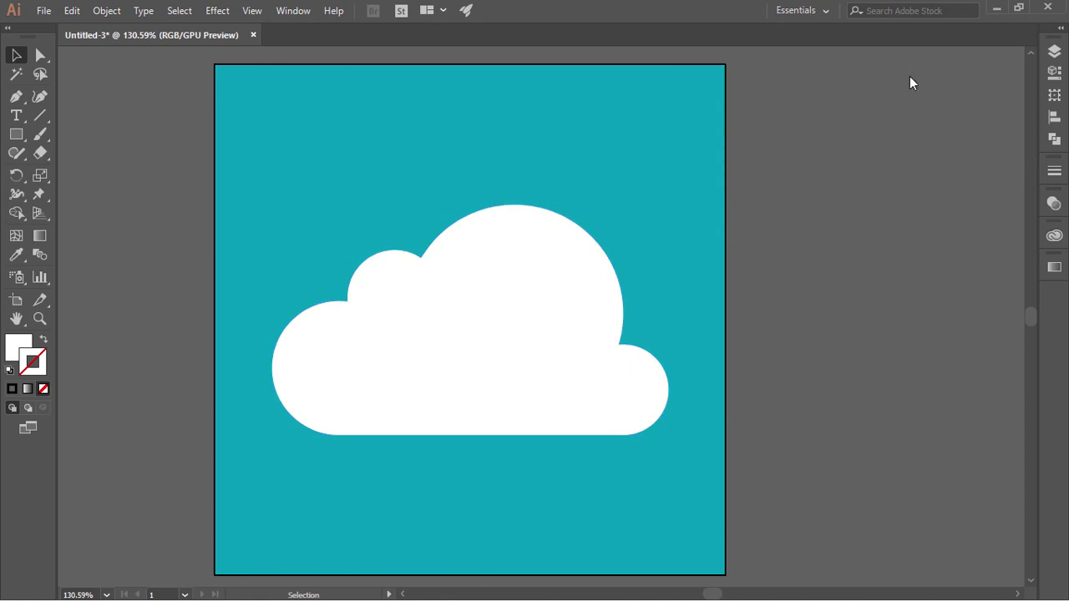